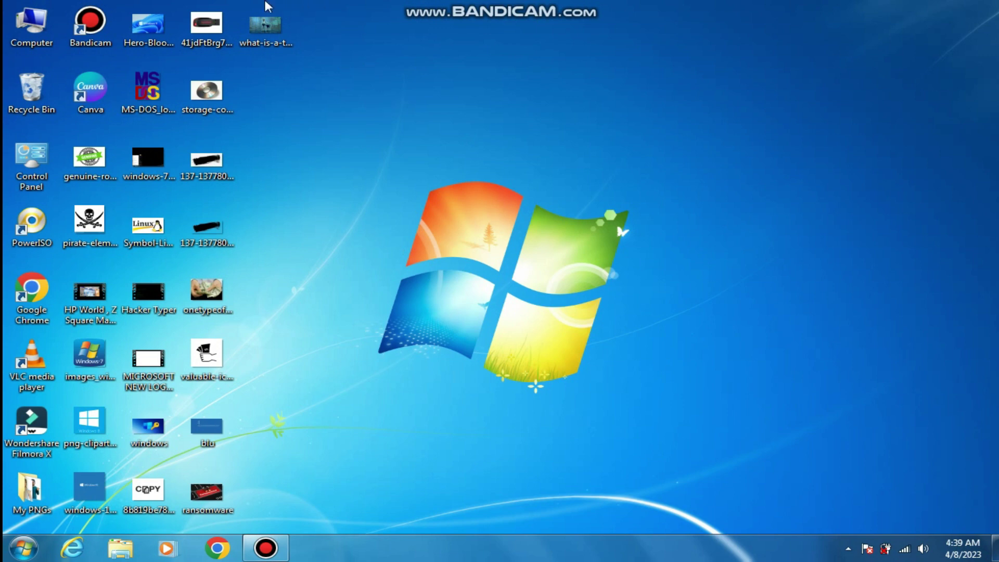
Step: Move all the image and video files on the desktop to the Recycle Bin, keeping the system icons, program shortcuts and My PNGs
{"action": "left_click_drag", "start_coordinate": [265, 1], "coordinate": [152, 508]}
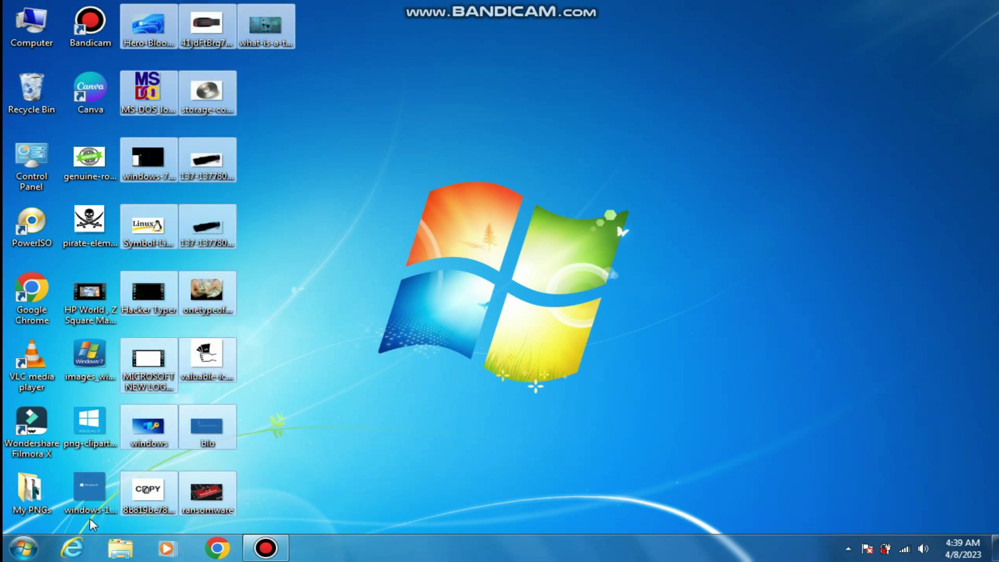
{"action": "left_click_drag", "start_coordinate": [88, 521], "coordinate": [102, 158]}
{"action": "right_click", "coordinate": [102, 158]}
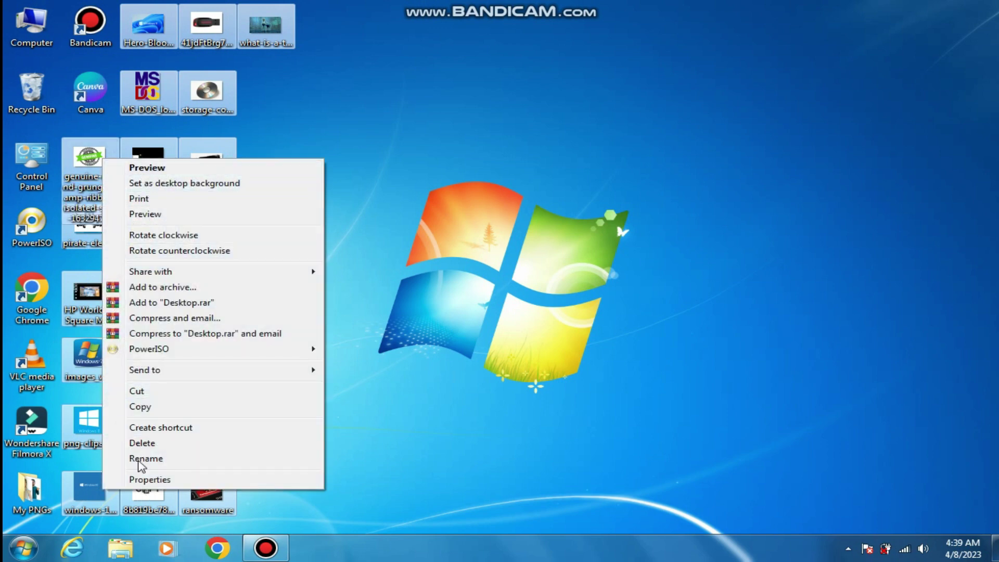
{"action": "left_click", "coordinate": [141, 445]}
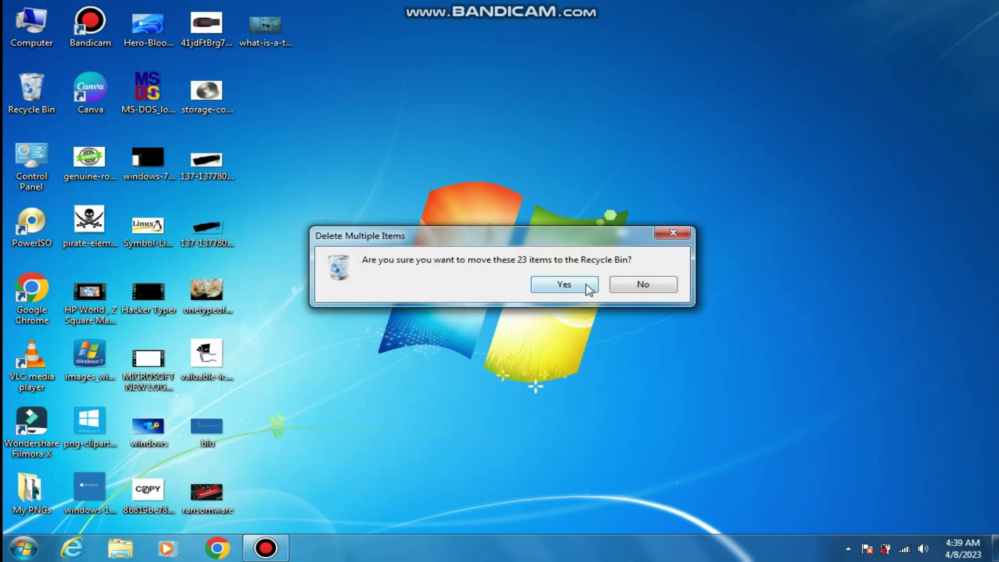
{"action": "left_click", "coordinate": [567, 285]}
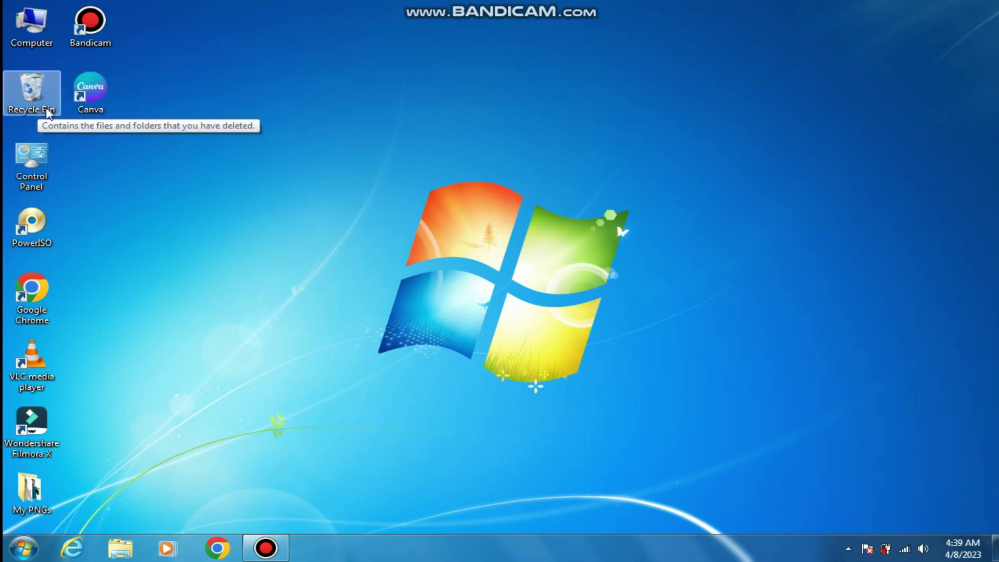
Step: Delete everything in the Downloads folder except OPEN_SETUP_FILE_KMS_PICO_FULL, Password and PowerISO8-x64
{"action": "double_click", "coordinate": [36, 31]}
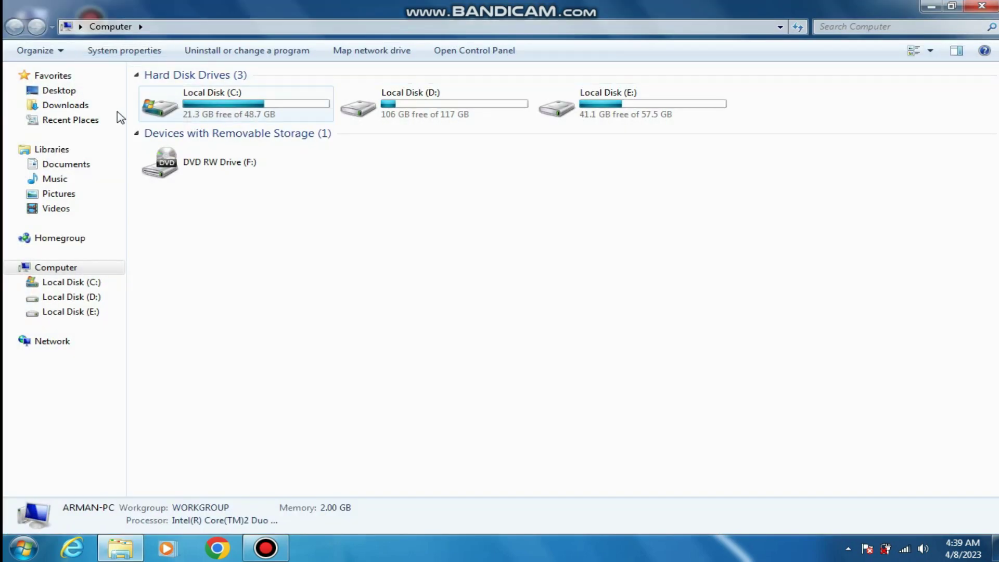
{"action": "left_click", "coordinate": [83, 109]}
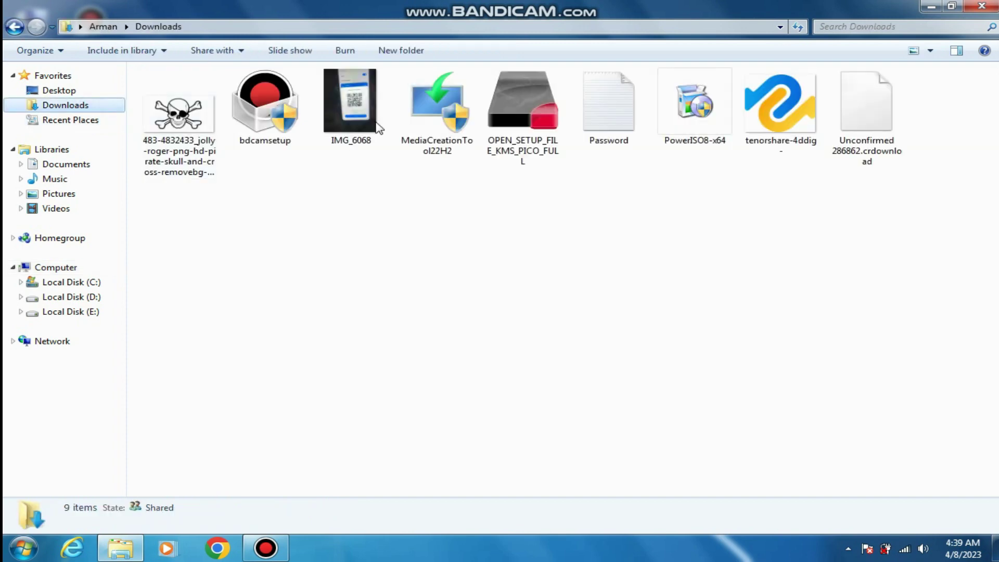
{"action": "key", "text": "ctrl+a"}
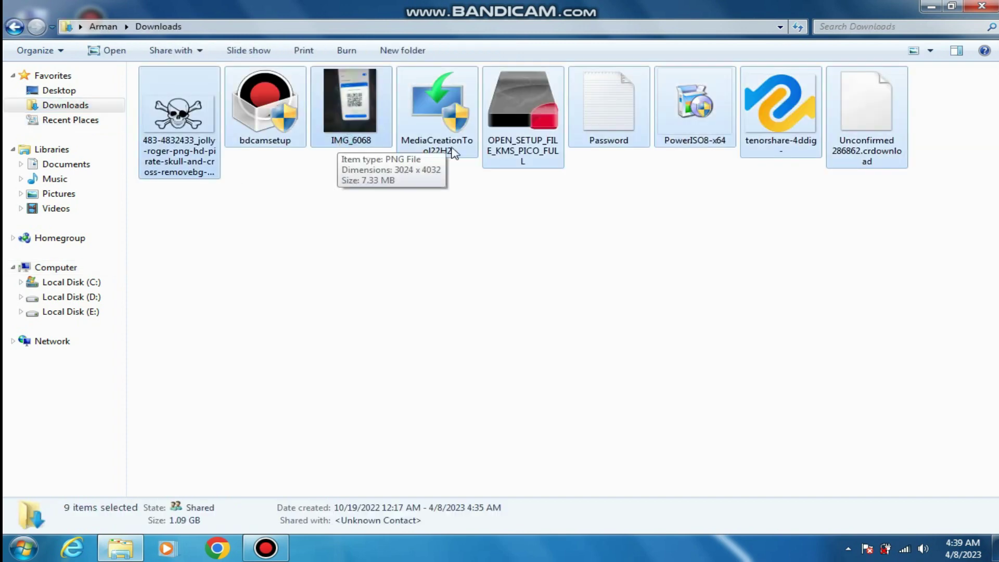
{"action": "left_click", "coordinate": [510, 150], "text": "ctrl"}
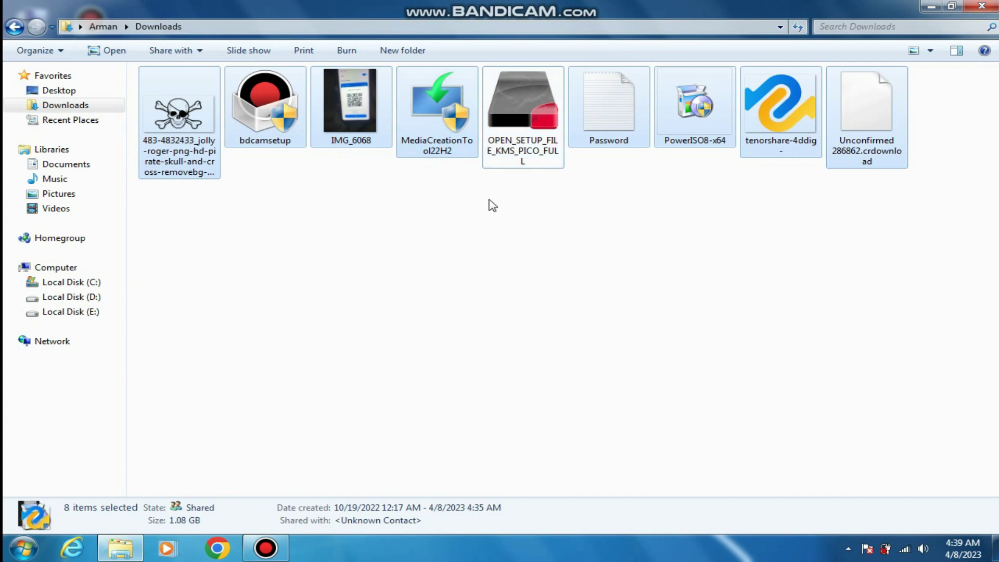
{"action": "left_click", "coordinate": [608, 142], "text": "ctrl"}
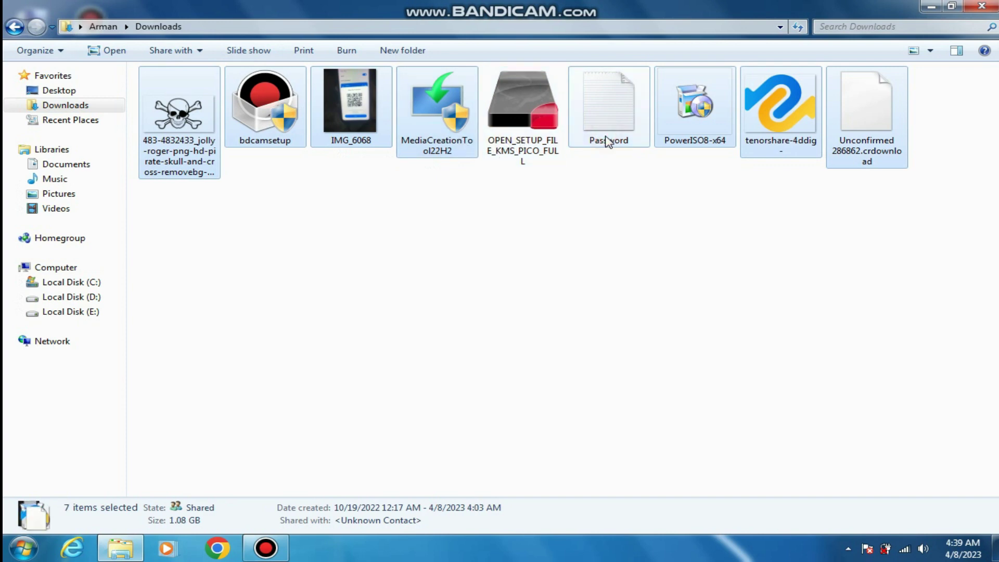
{"action": "left_click", "coordinate": [712, 111], "text": "ctrl"}
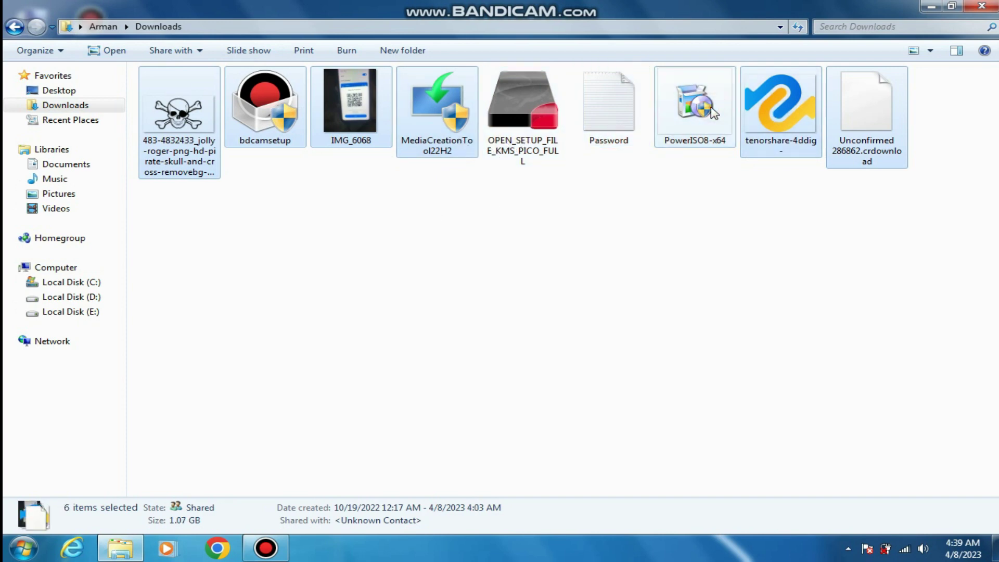
{"action": "key", "text": "Delete"}
{"action": "key", "text": "Return"}
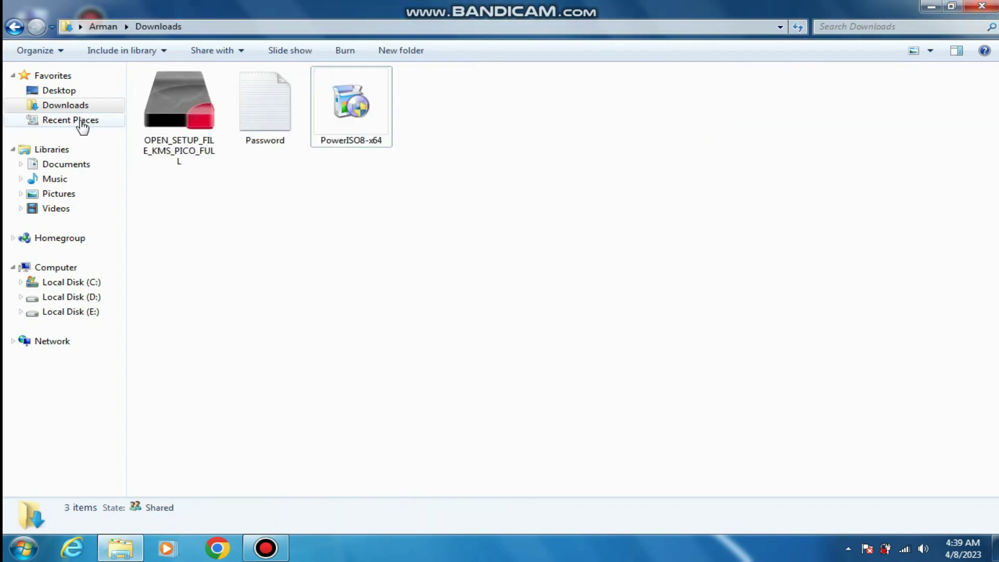
Step: Check the contents of the Documents library and Local Disk (E:), and close the file window
{"action": "left_click", "coordinate": [79, 166]}
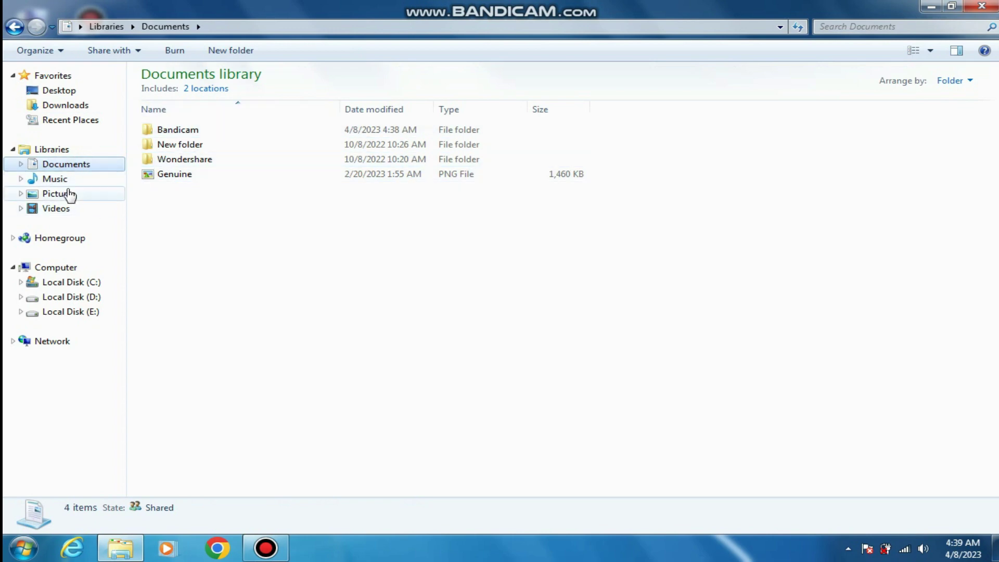
{"action": "left_click", "coordinate": [65, 267]}
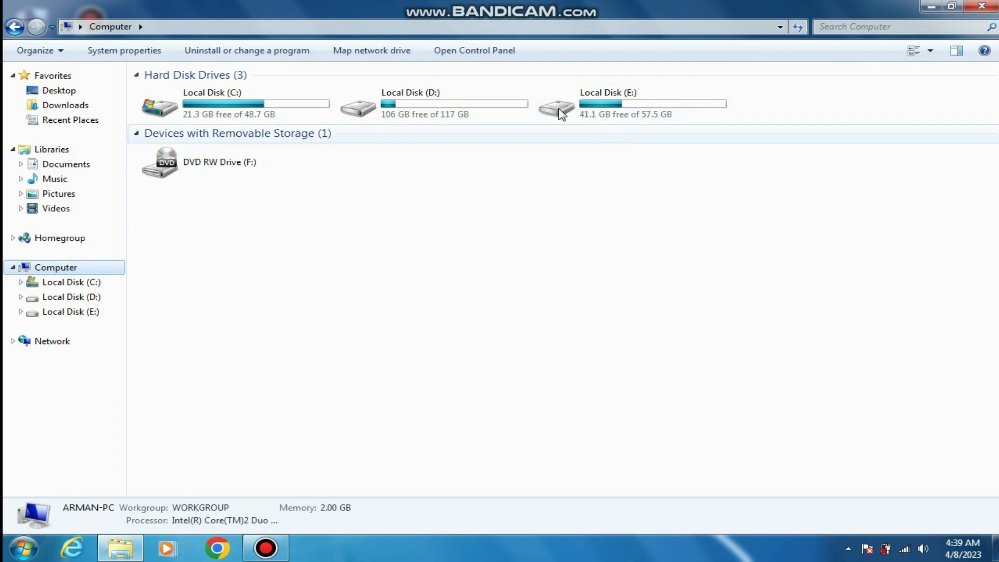
{"action": "left_click", "coordinate": [635, 115]}
{"action": "double_click", "coordinate": [635, 115]}
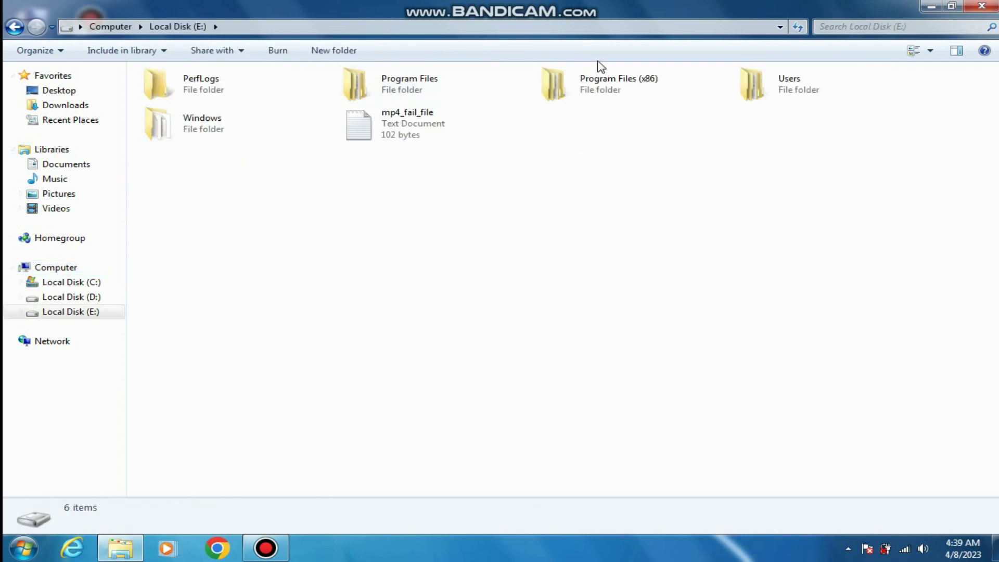
{"action": "left_click", "coordinate": [981, 7]}
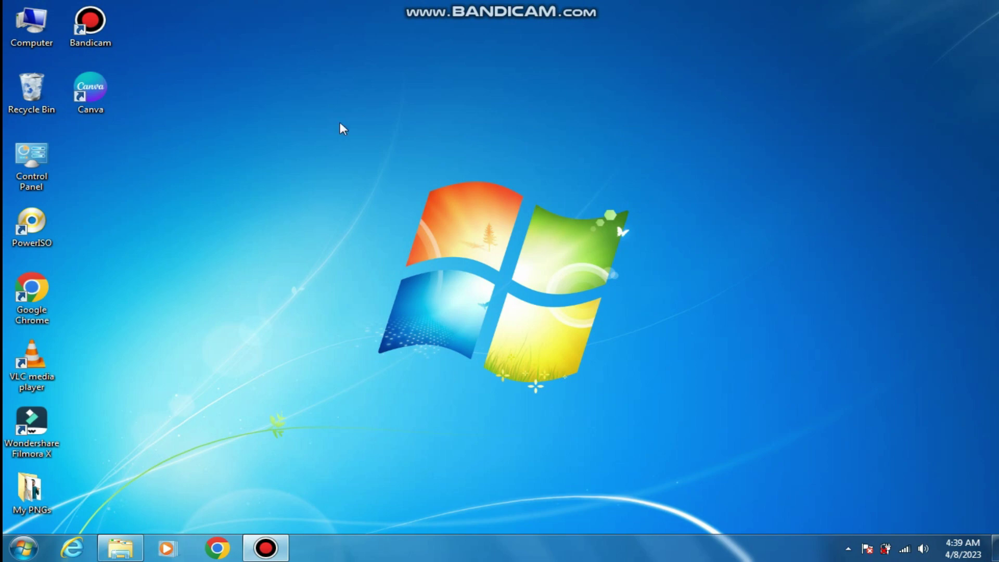
Step: Empty the Recycle Bin, permanently deleting all of its items
{"action": "right_click", "coordinate": [41, 102]}
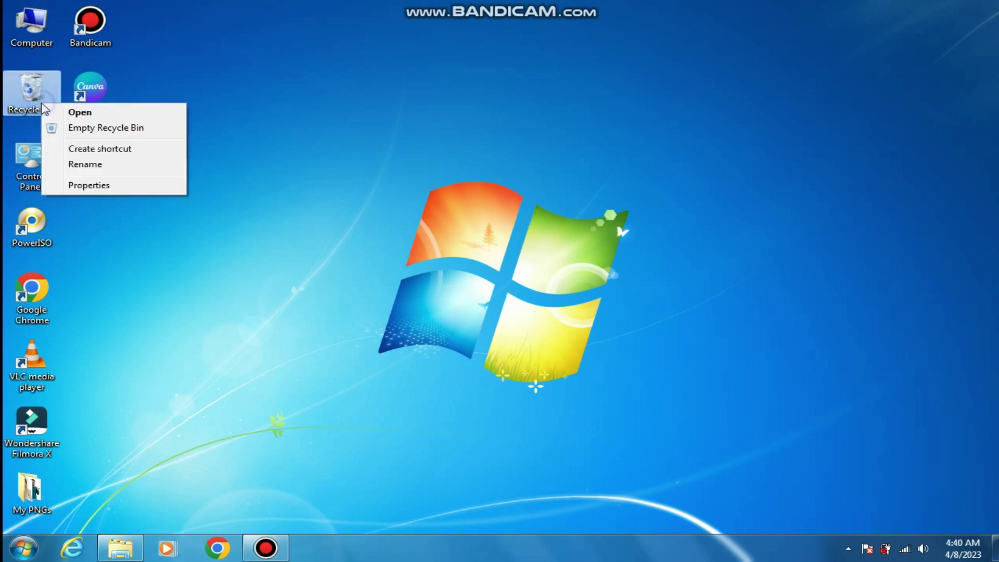
{"action": "left_click", "coordinate": [92, 132]}
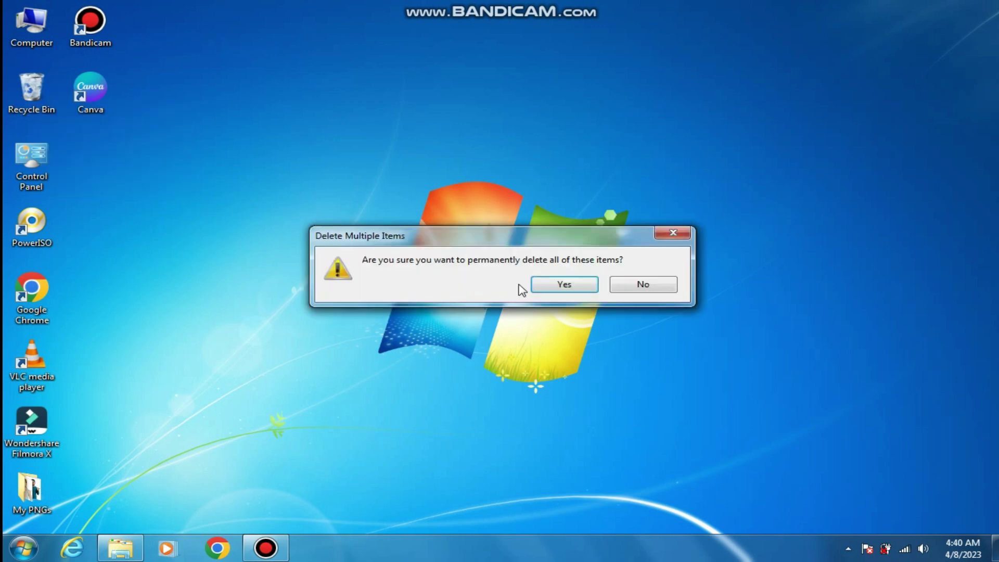
{"action": "left_click", "coordinate": [567, 290]}
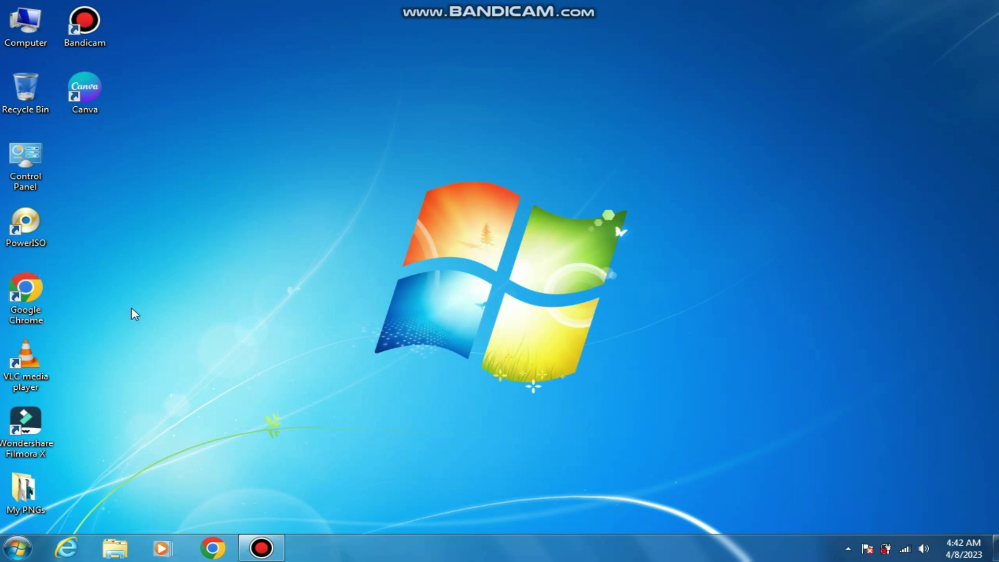
Step: Search the Control Panel for "unista", open the list of installed programs and check the uninstall option for Microsoft Visual C++ 2008 Redistributable
{"action": "double_click", "coordinate": [36, 170]}
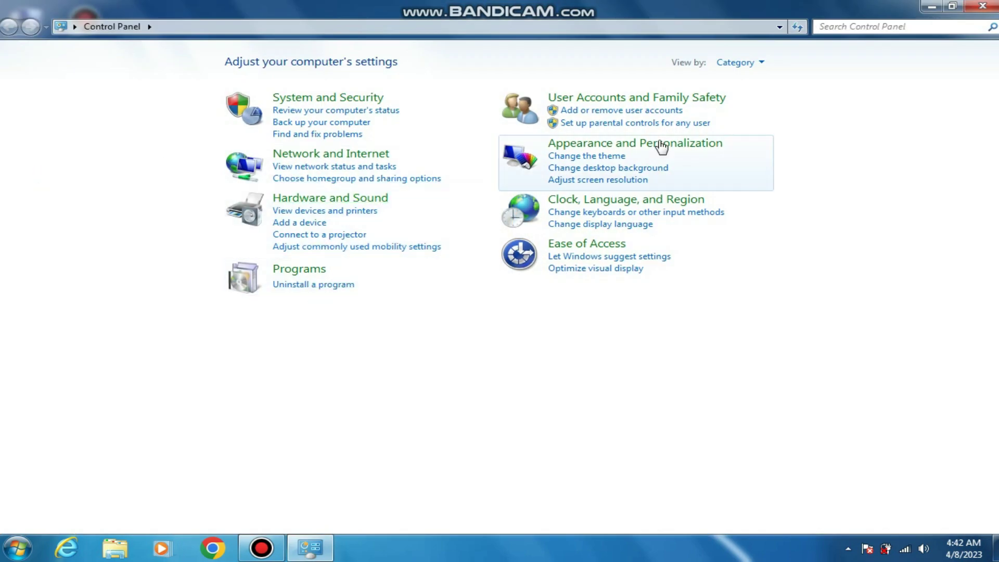
{"action": "left_click", "coordinate": [892, 30]}
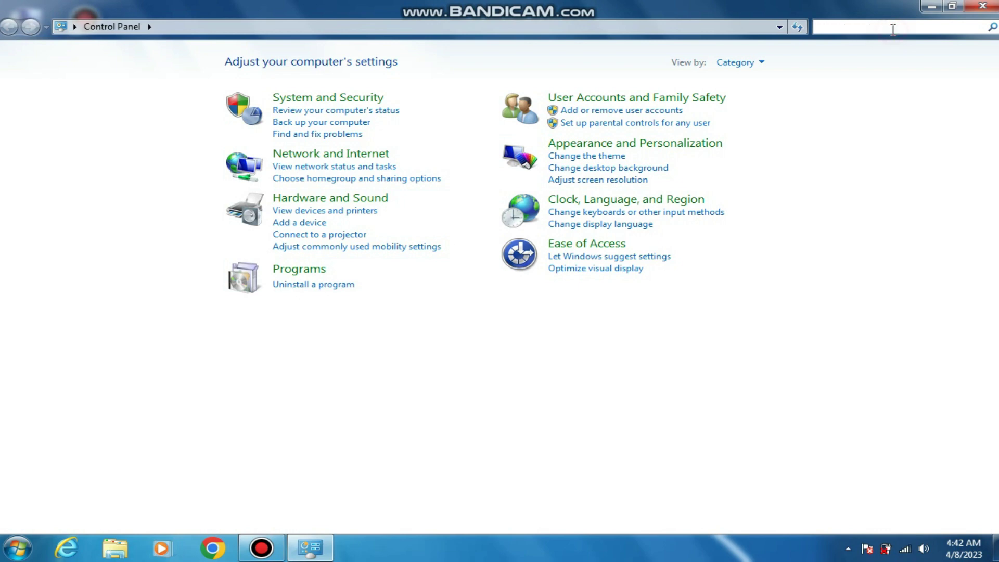
{"action": "type", "text": "unis"}
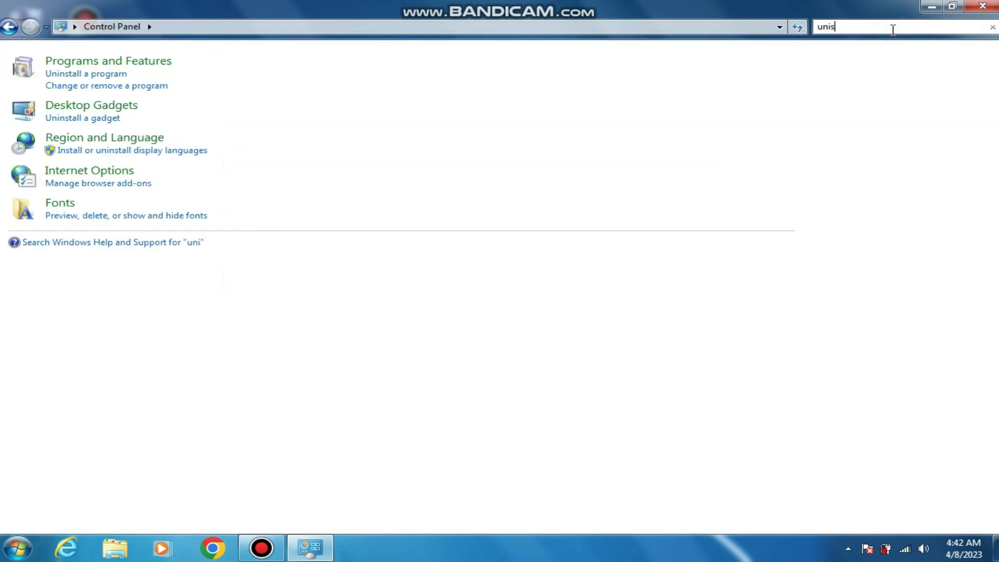
{"action": "type", "text": "ta"}
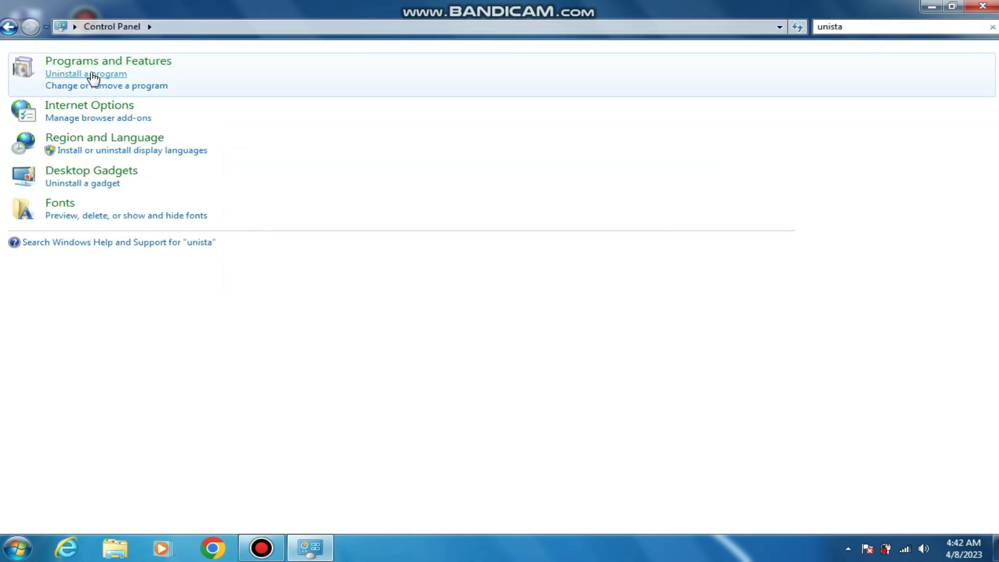
{"action": "left_click", "coordinate": [89, 76]}
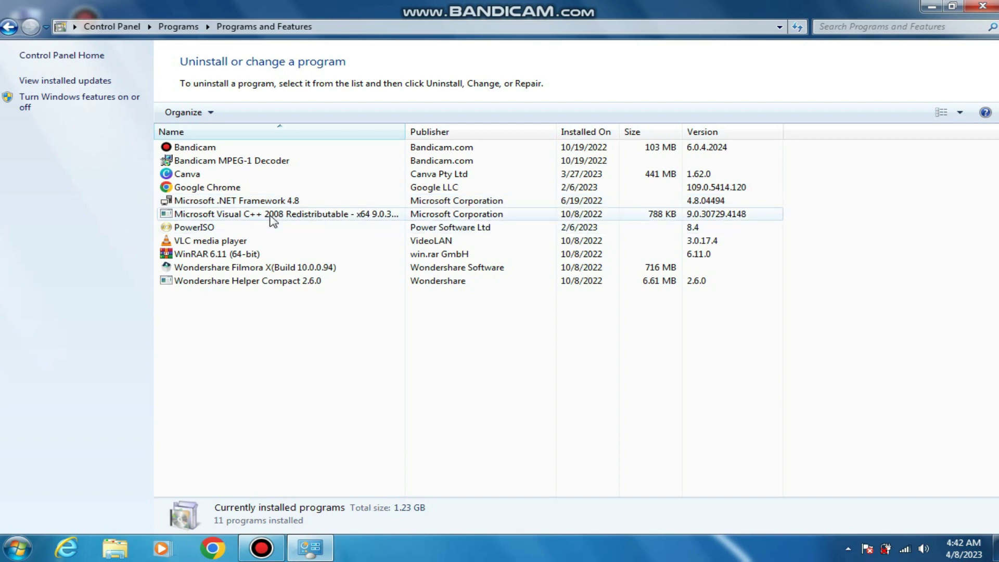
{"action": "right_click", "coordinate": [234, 218]}
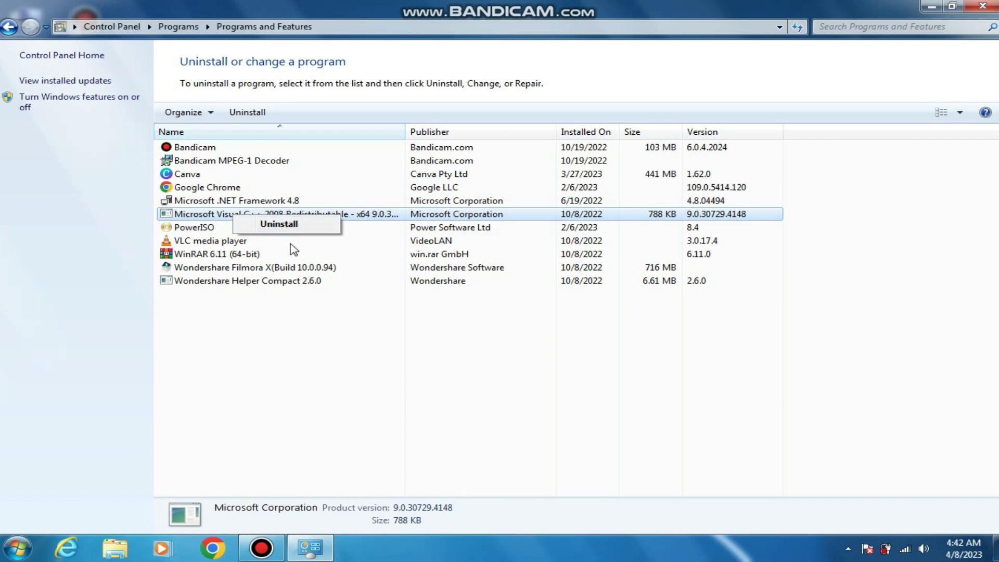
{"action": "left_click", "coordinate": [305, 344]}
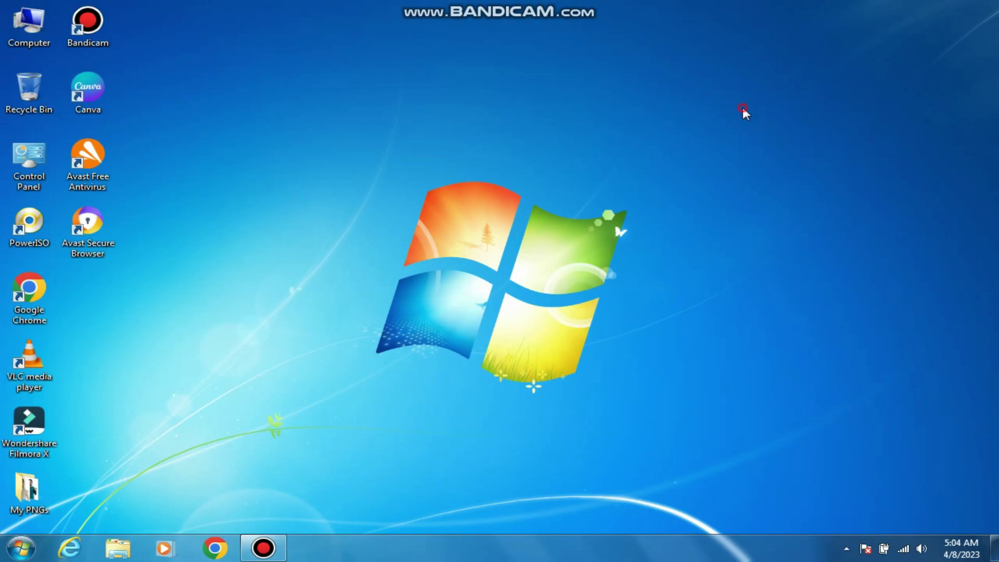
Step: Search the computer for "windows def" and open Windows Defender
{"action": "key", "text": "super"}
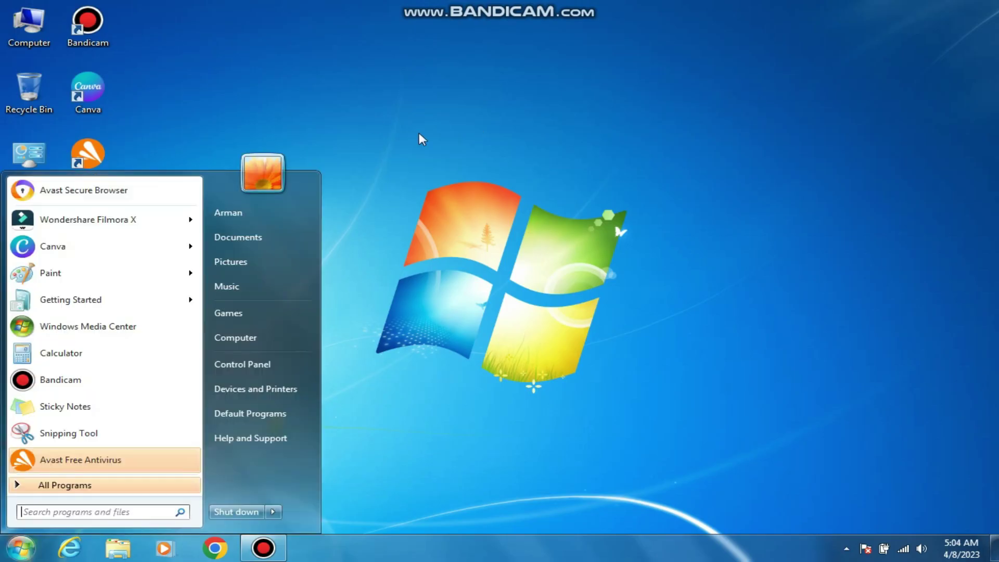
{"action": "type", "text": "windows def"}
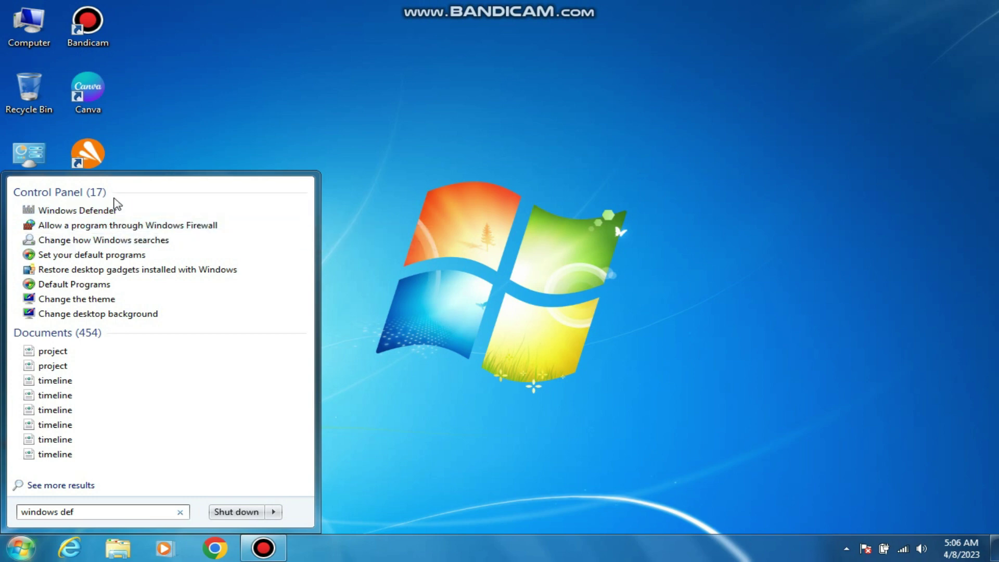
{"action": "left_click", "coordinate": [117, 211]}
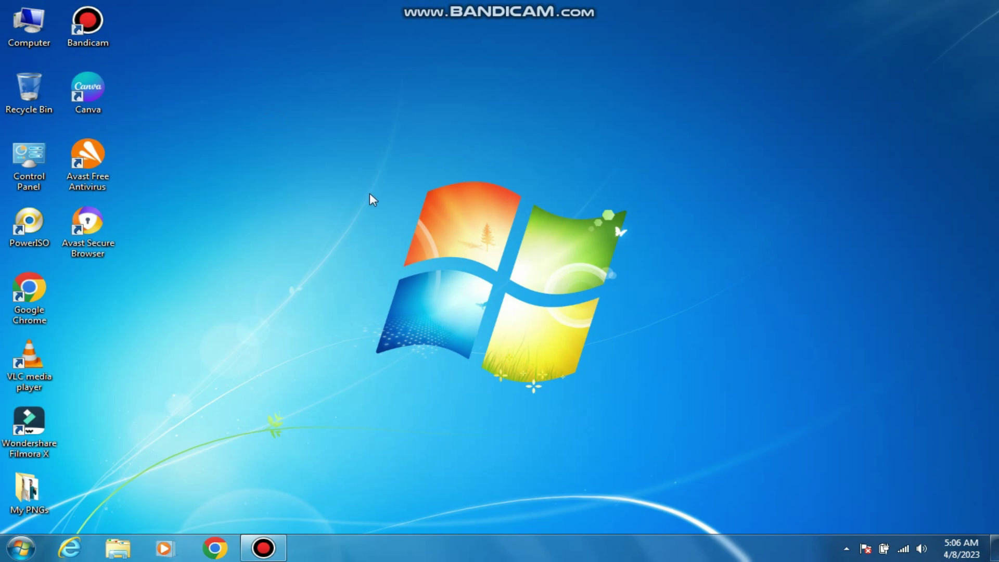
Step: Run a Smart Scan in Avast Free Antivirus, resolve the detected malware threat, and close the program without fixing the advanced issues
{"action": "double_click", "coordinate": [93, 188]}
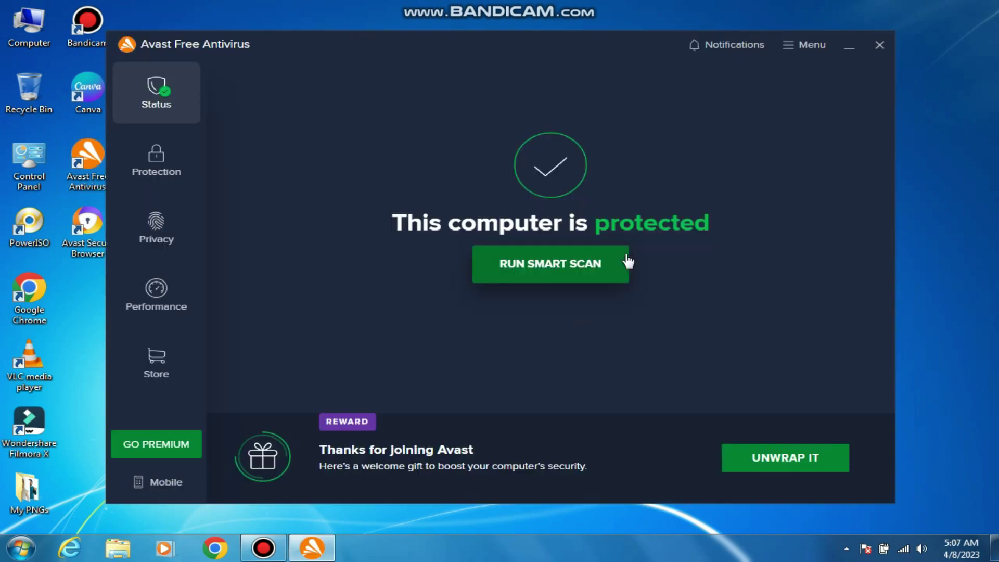
{"action": "left_click", "coordinate": [576, 281]}
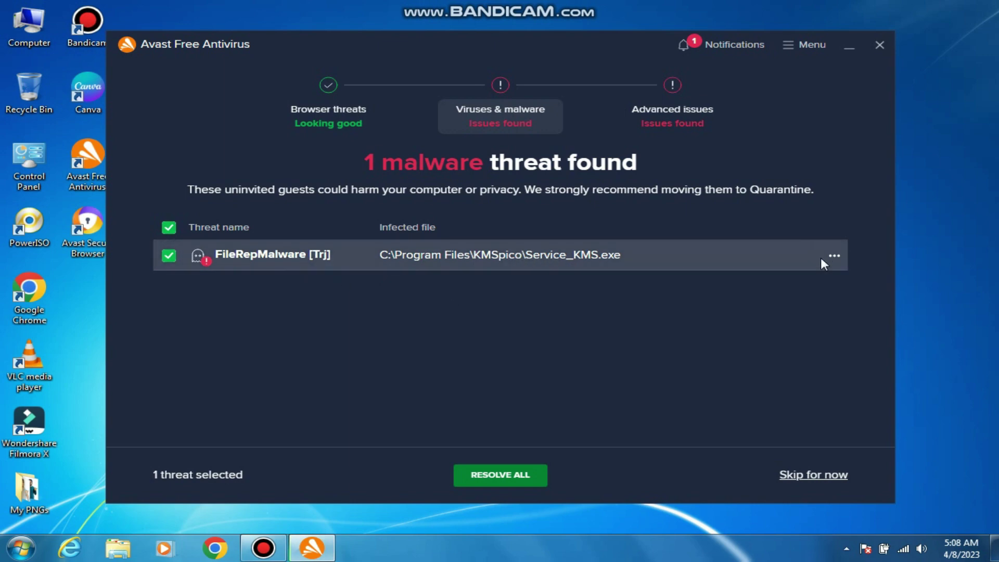
{"action": "left_click", "coordinate": [511, 481]}
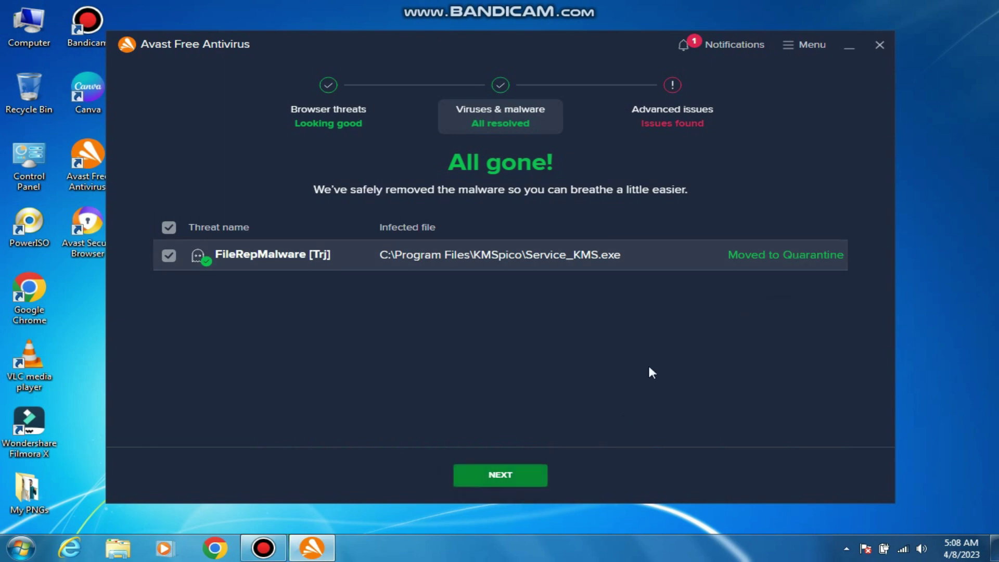
{"action": "left_click", "coordinate": [510, 474]}
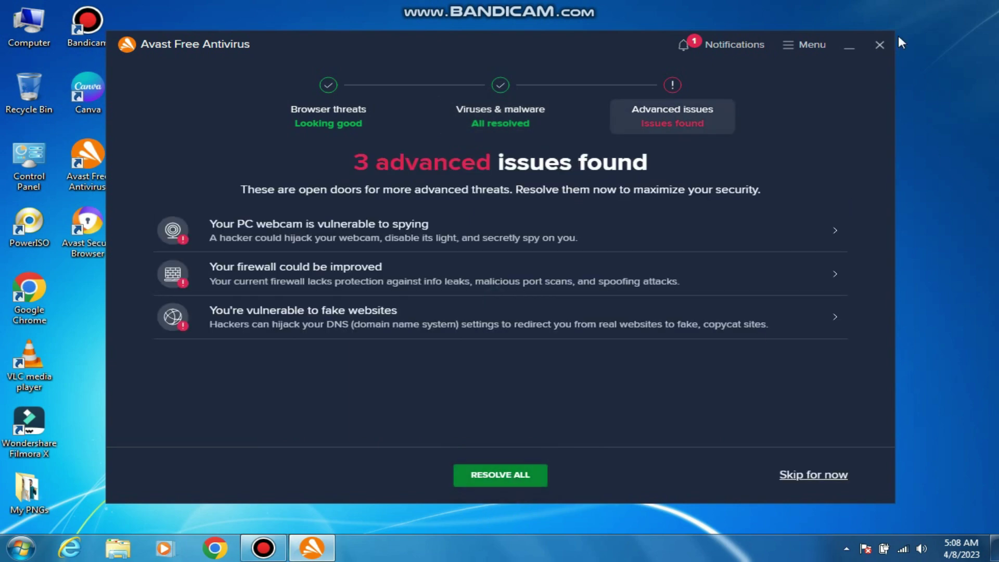
{"action": "left_click", "coordinate": [882, 38]}
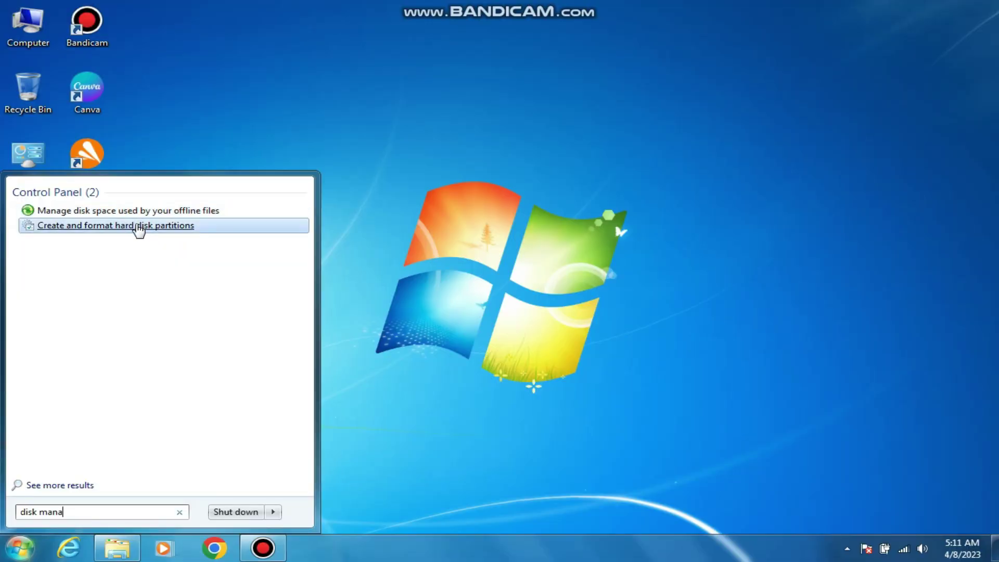
Step: Open the "Create and format hard disk partitions" tool and clear the volume selection
{"action": "left_click", "coordinate": [137, 225]}
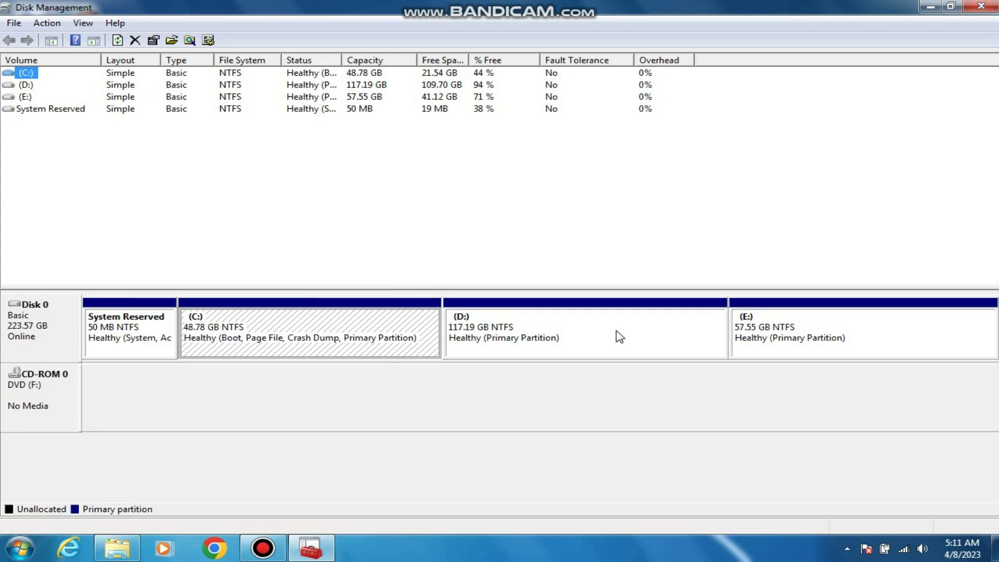
{"action": "left_click", "coordinate": [543, 424]}
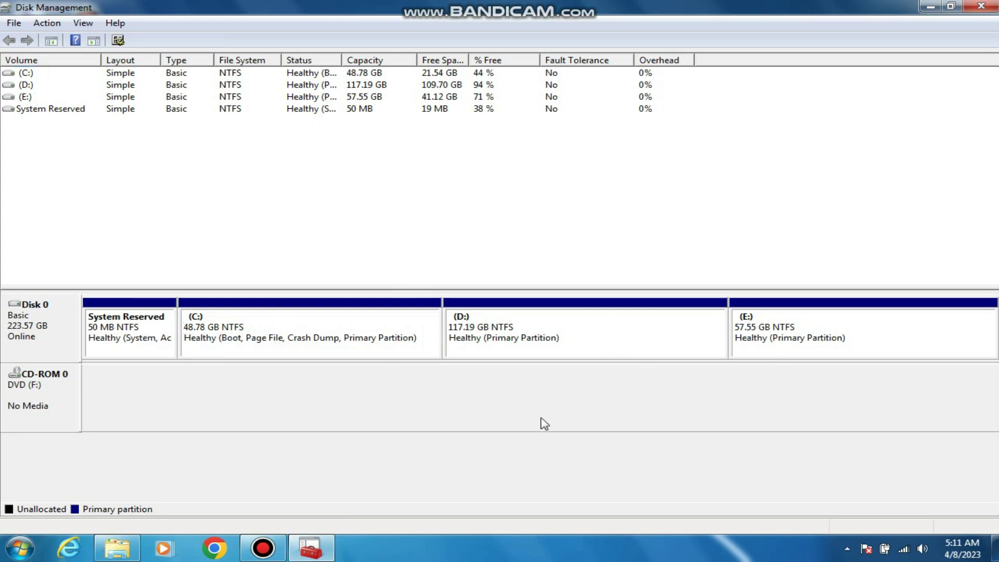